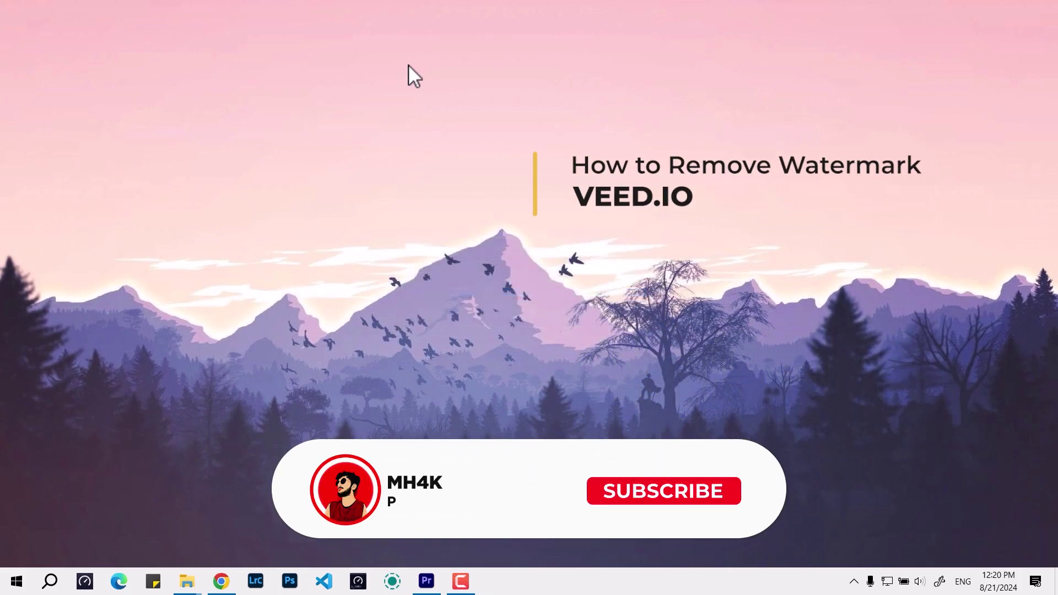
- Bring back VEED's IMG_3200 download panel with the Premium Full HD and free 720p MP4 options
left_click(221, 582)
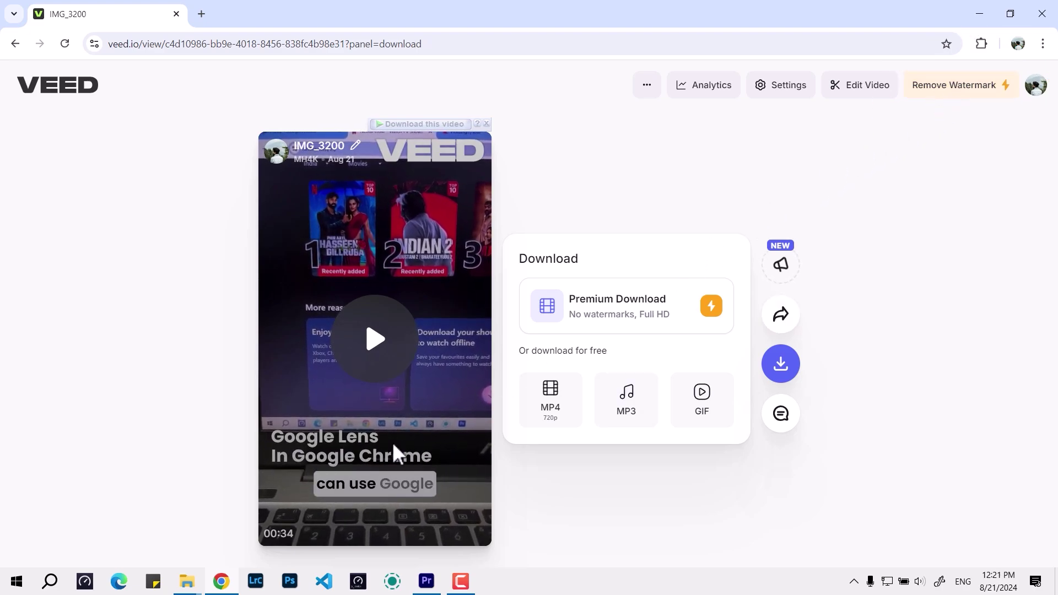
- Compare the 19 MB IMG_3200.mp4 download with the 310 MB original IMG_3200.MOV, then go to Premiere
left_click(234, 539)
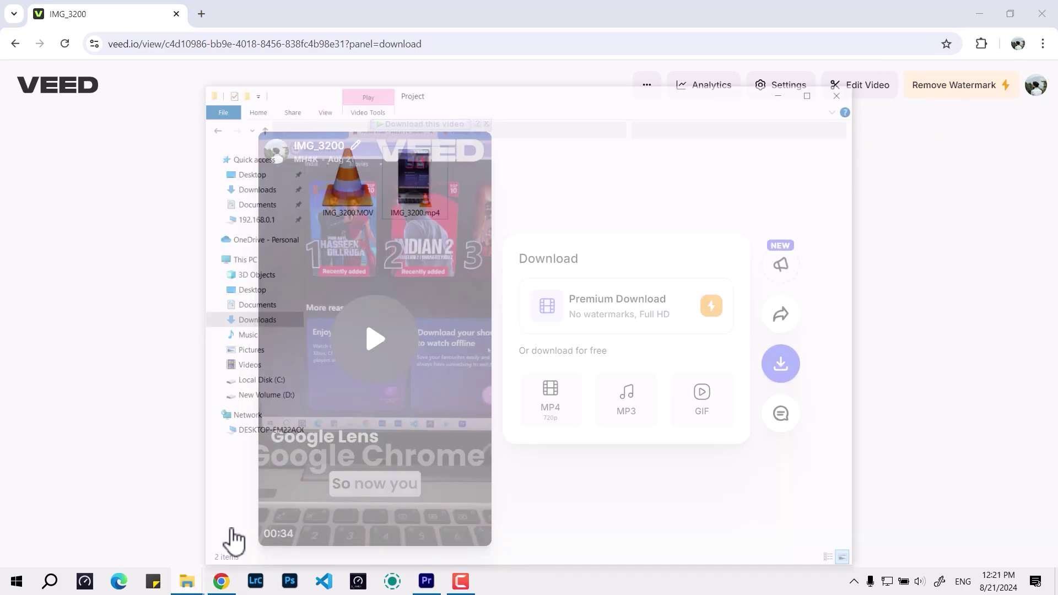
left_click(436, 150)
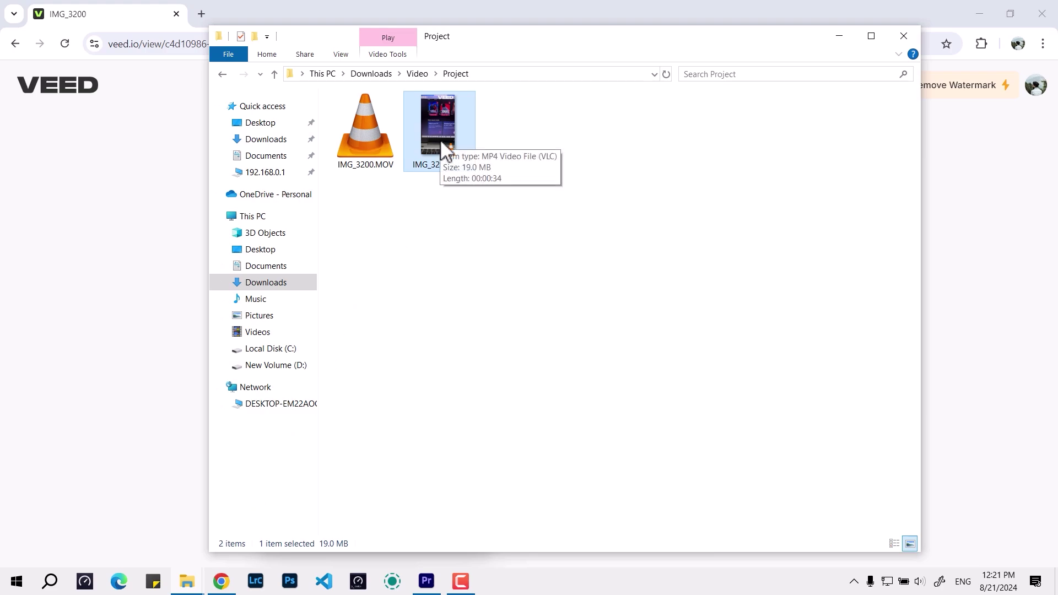
left_click(385, 131)
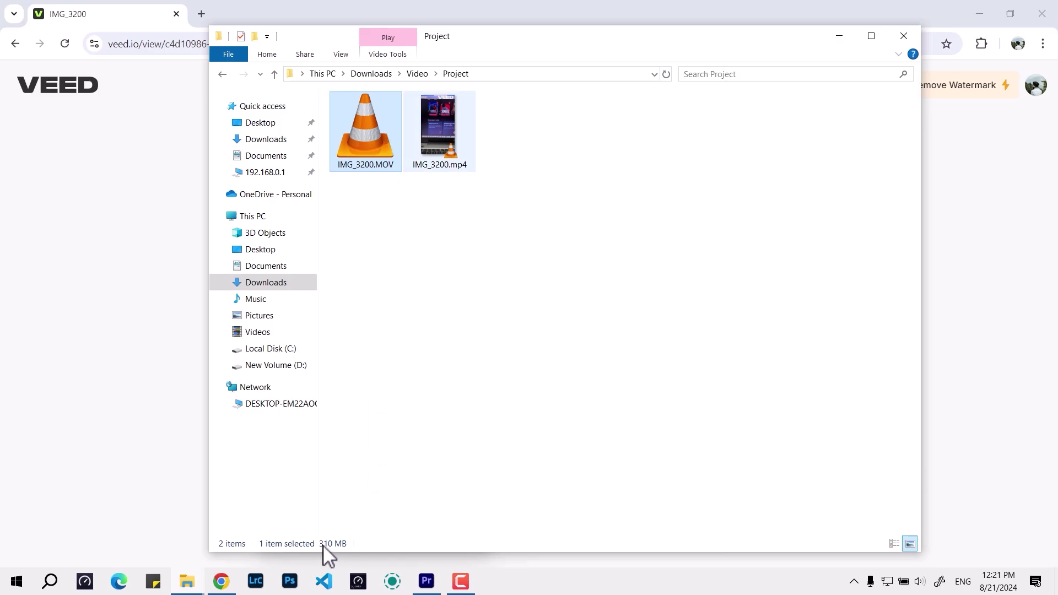
left_click(151, 331)
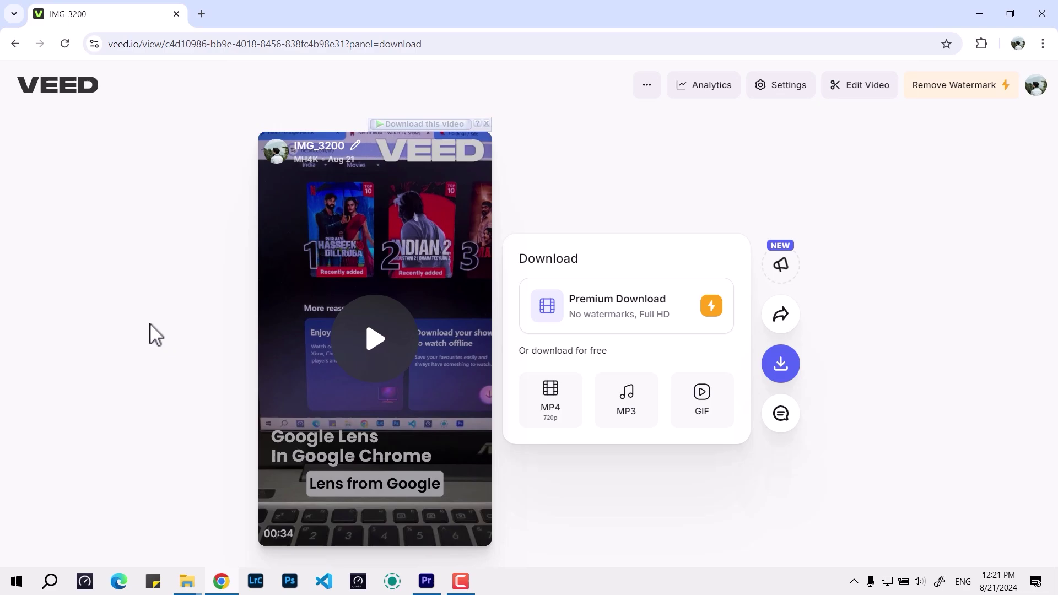
left_click(440, 537)
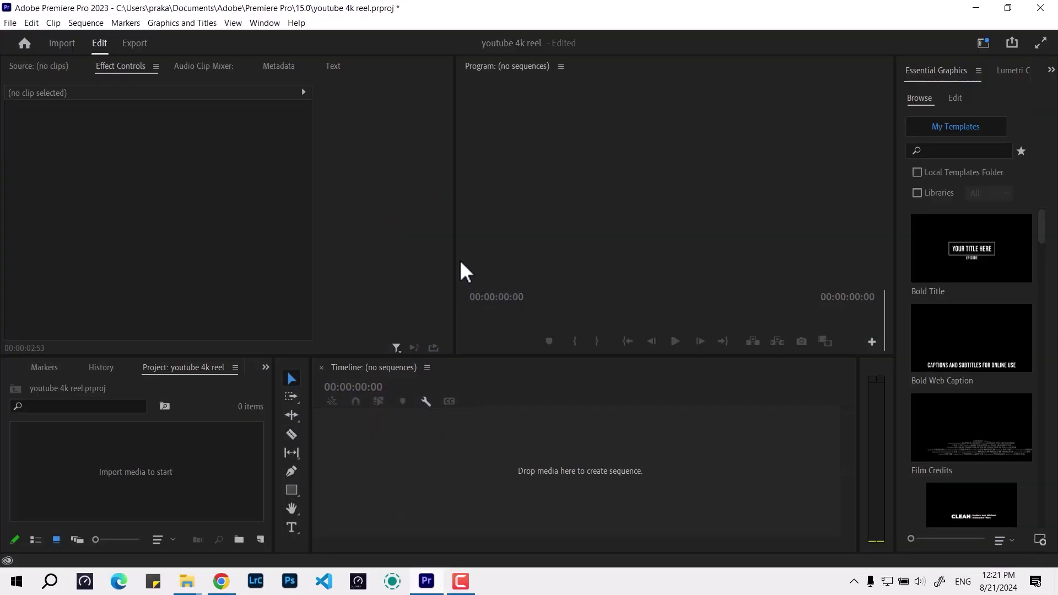
- Import IMG_3200.MOV and IMG_3200.mp4, and drop them on the timeline as a new IMG_3200 sequence
mouse_move(187, 581)
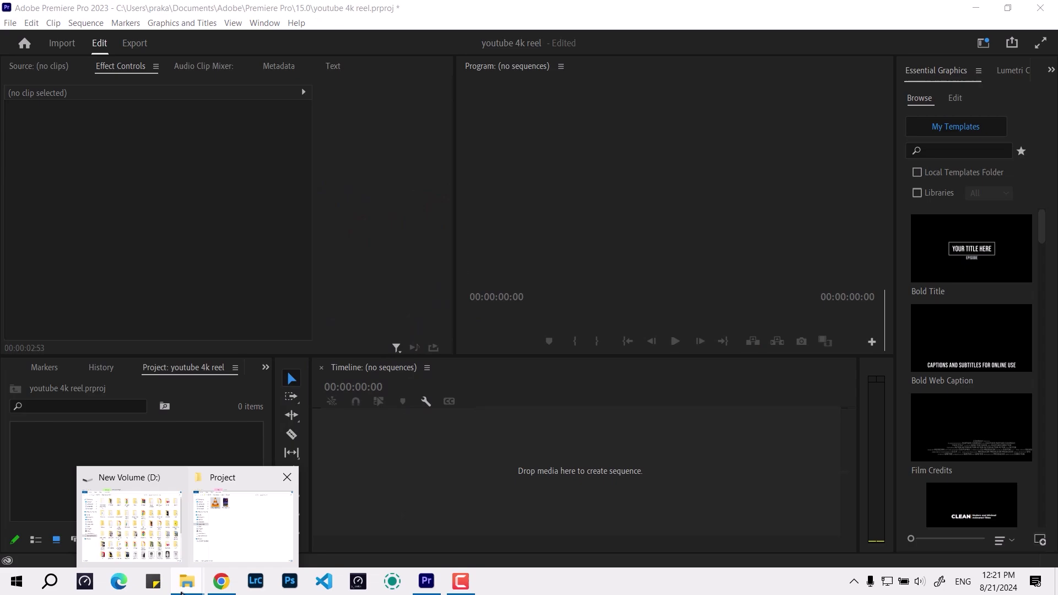
left_click(248, 503)
left_click_drag(547, 243, 75, 447)
left_click(247, 3)
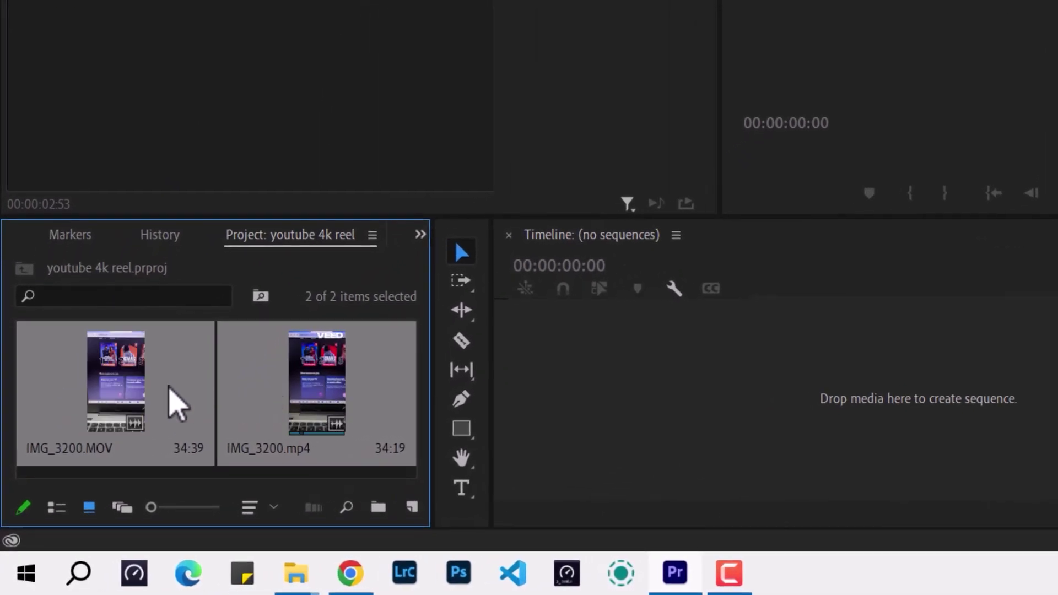
left_click_drag(326, 360, 640, 421)
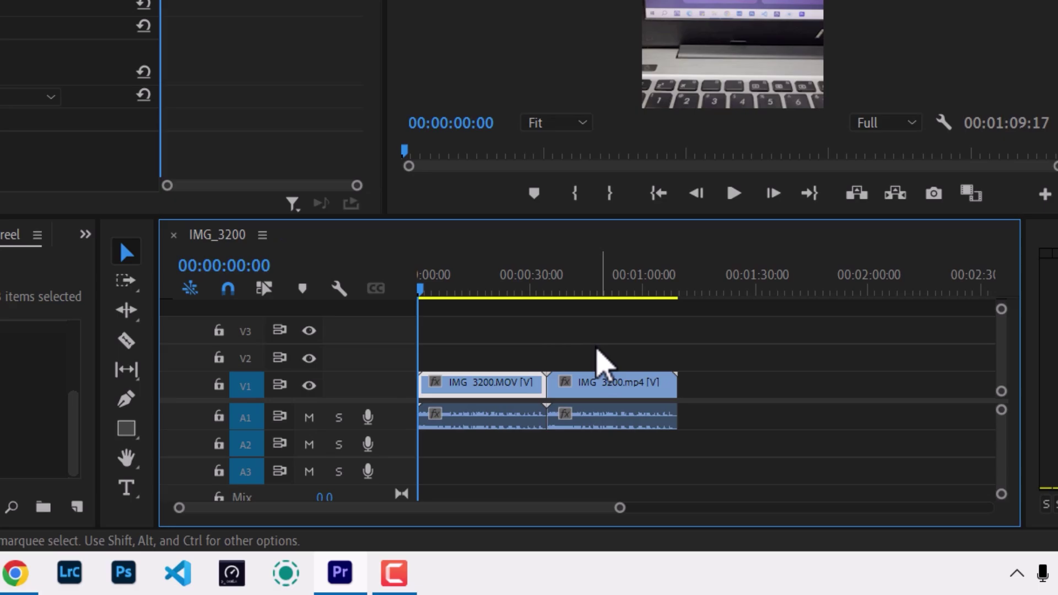
- Delete the IMG_3200.mp4 clip from the sequence and return the playhead to the start
left_click_drag(574, 334, 656, 436)
key("Delete")
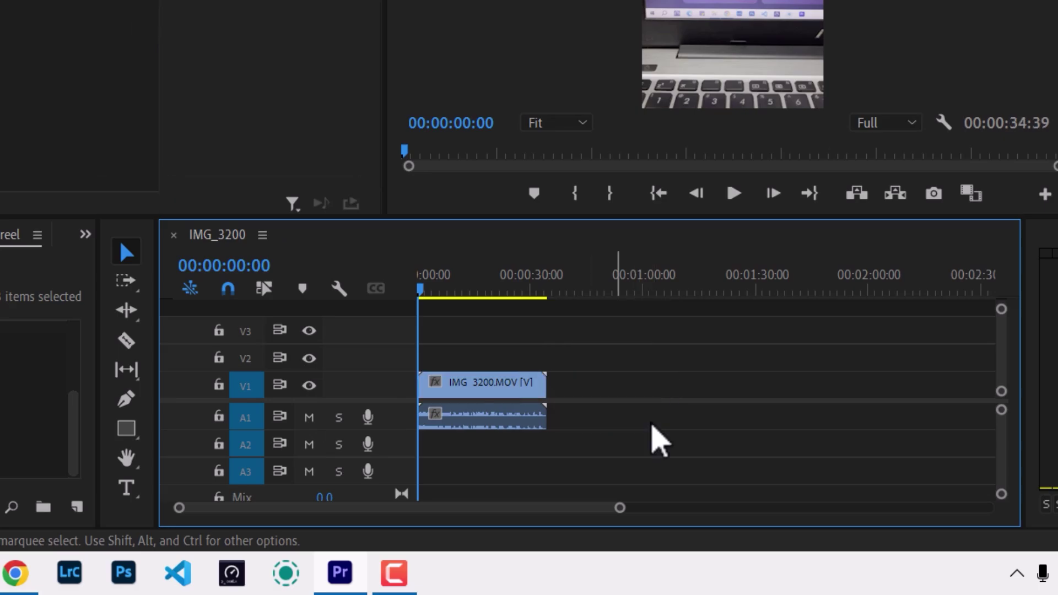
left_click_drag(437, 284, 463, 282)
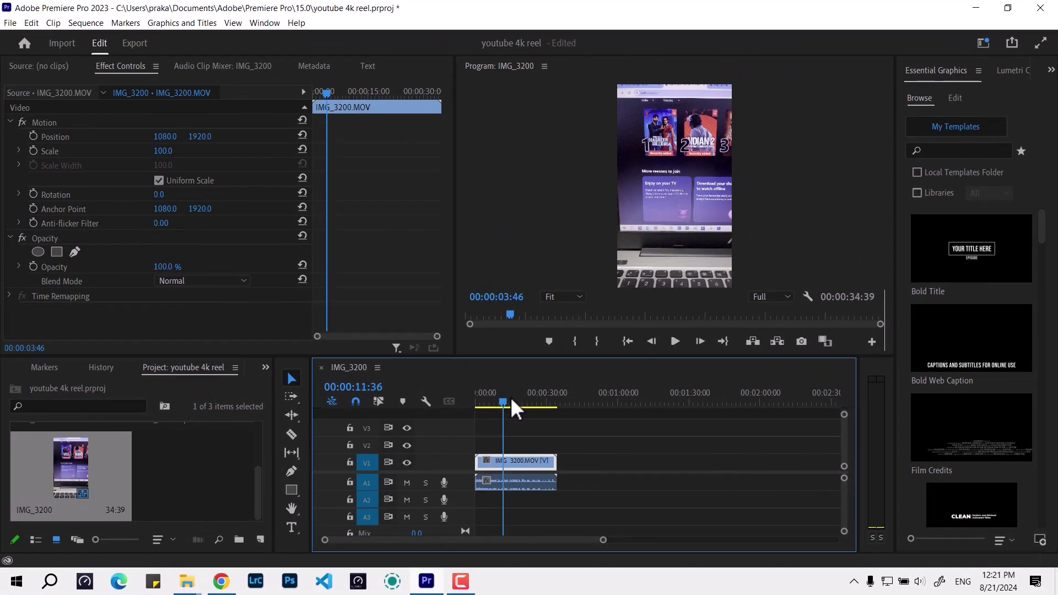
left_click_drag(511, 400, 461, 401)
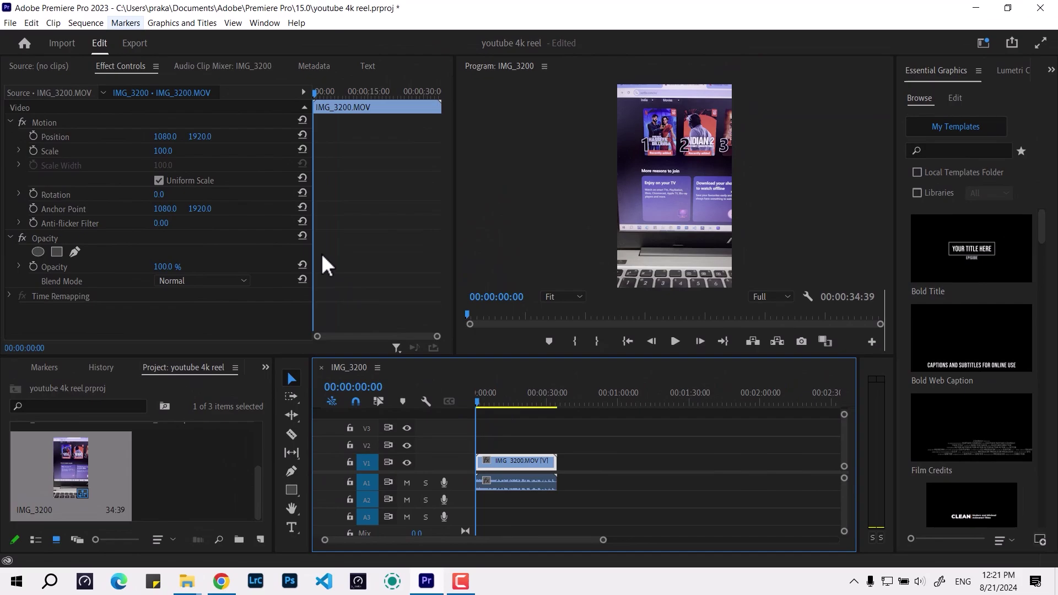
- Confirm in Sequence Settings that the sequence is 2160×3840 at 60 fps
left_click(95, 23)
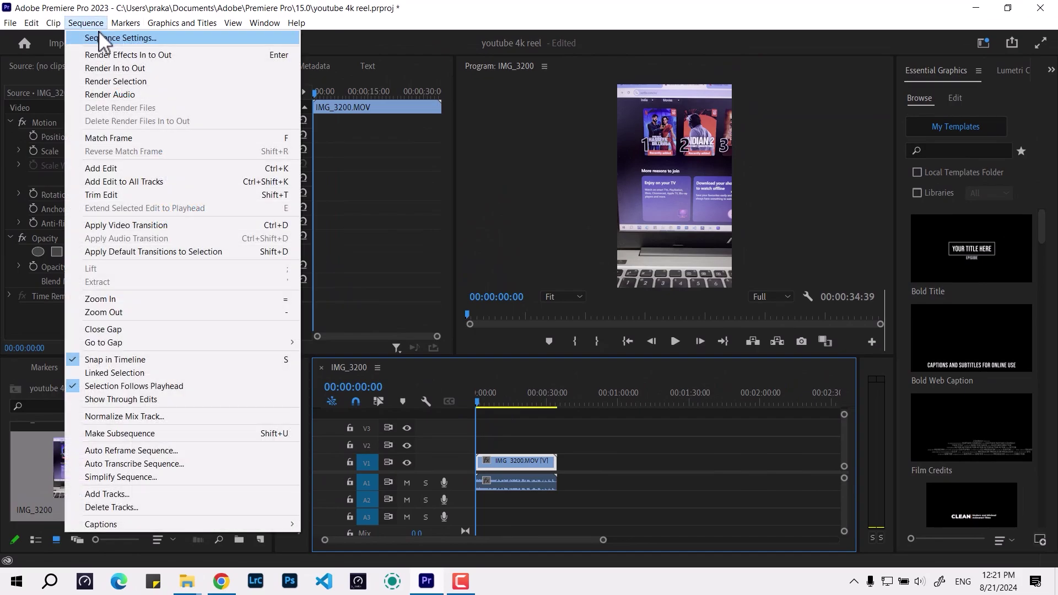
left_click(99, 33)
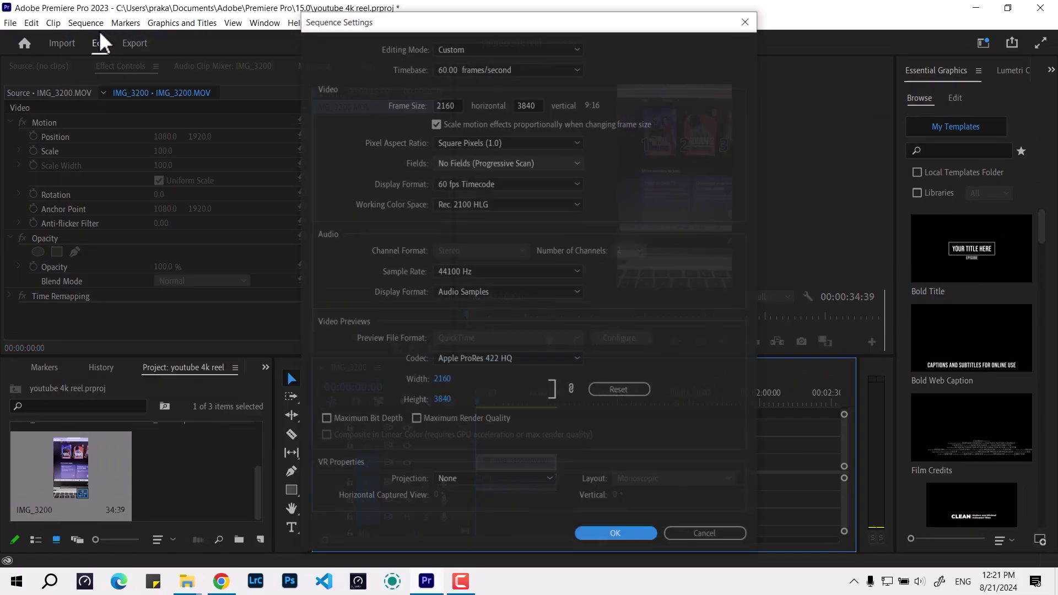
left_click(744, 19)
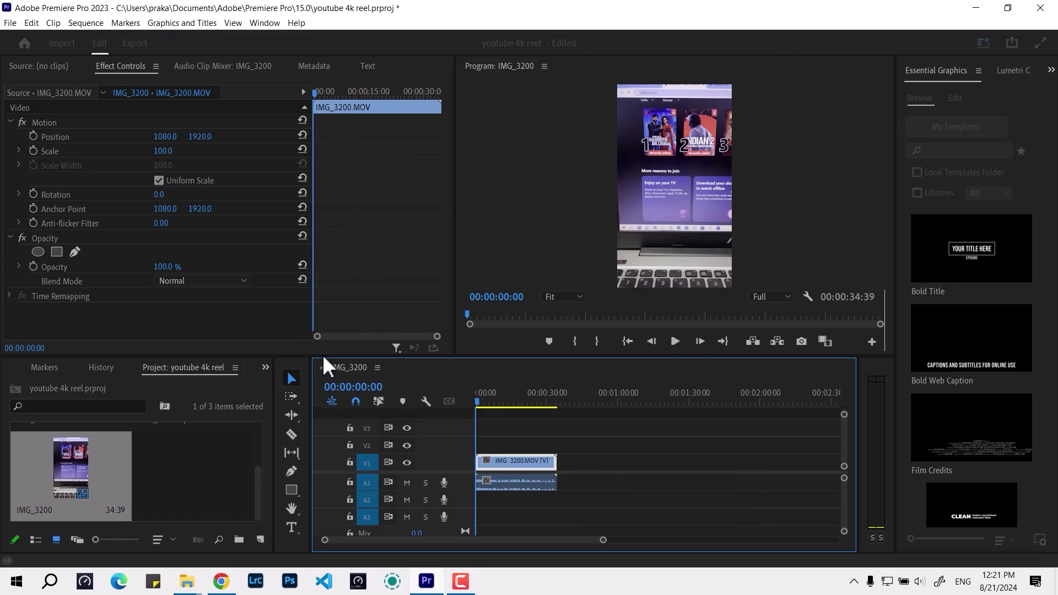
left_click(177, 484)
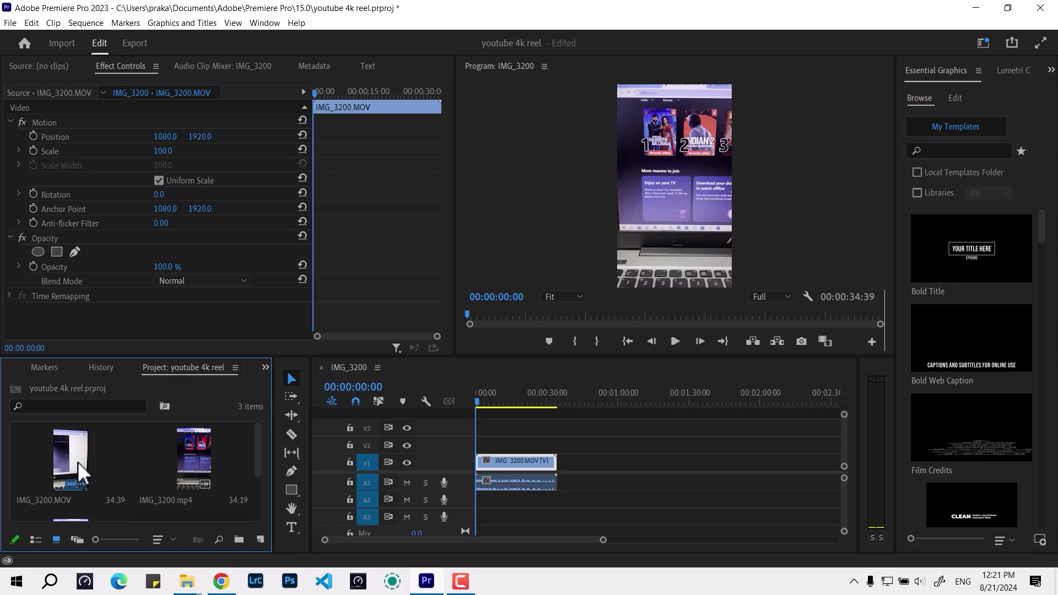
- Stack a second copy of the MOV footage on V2 and delete its duplicate A2 audio
left_click_drag(77, 472, 462, 456)
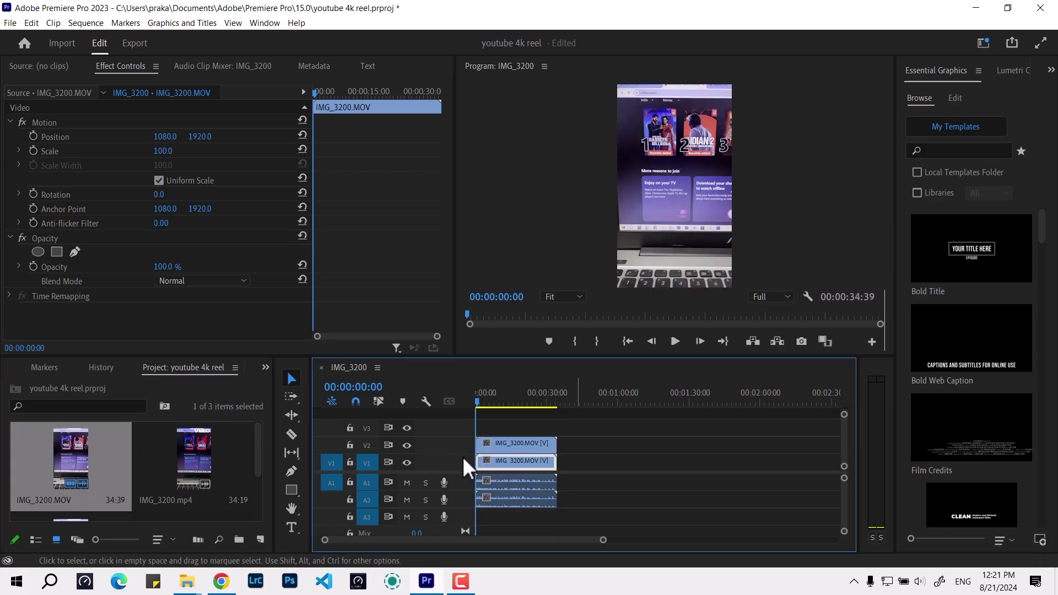
left_click(495, 499)
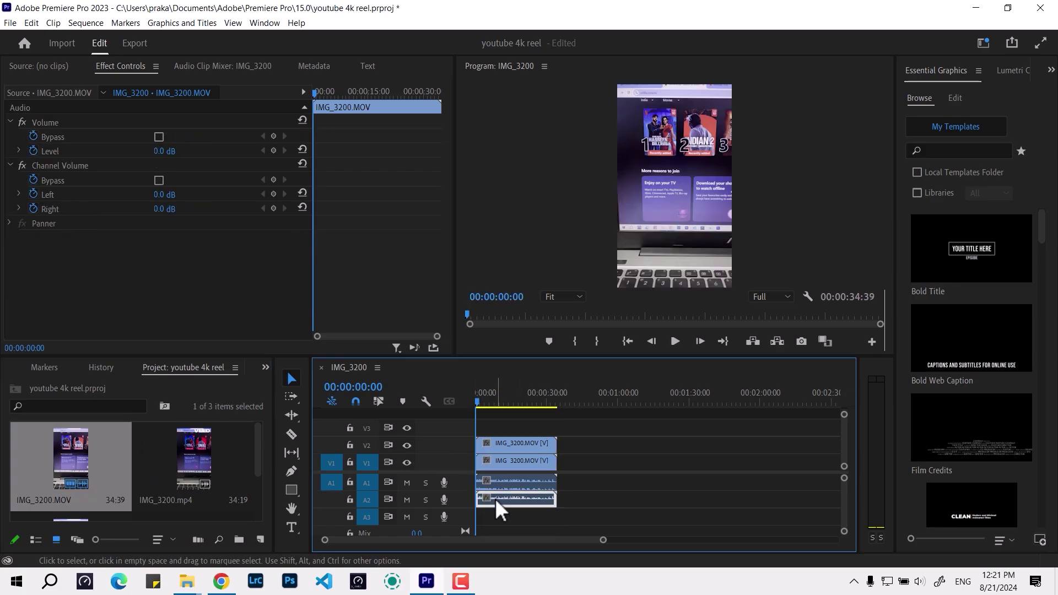
key("Delete")
left_click(484, 400)
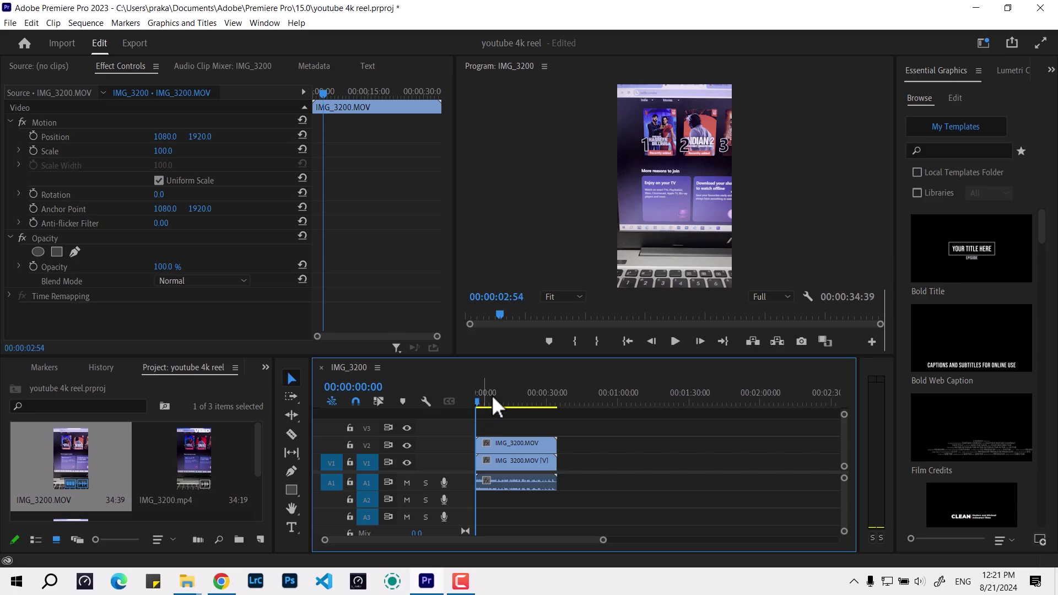
mouse_move(492, 395)
left_mouse_down()
mouse_move(501, 393)
mouse_move(481, 393)
left_mouse_up()
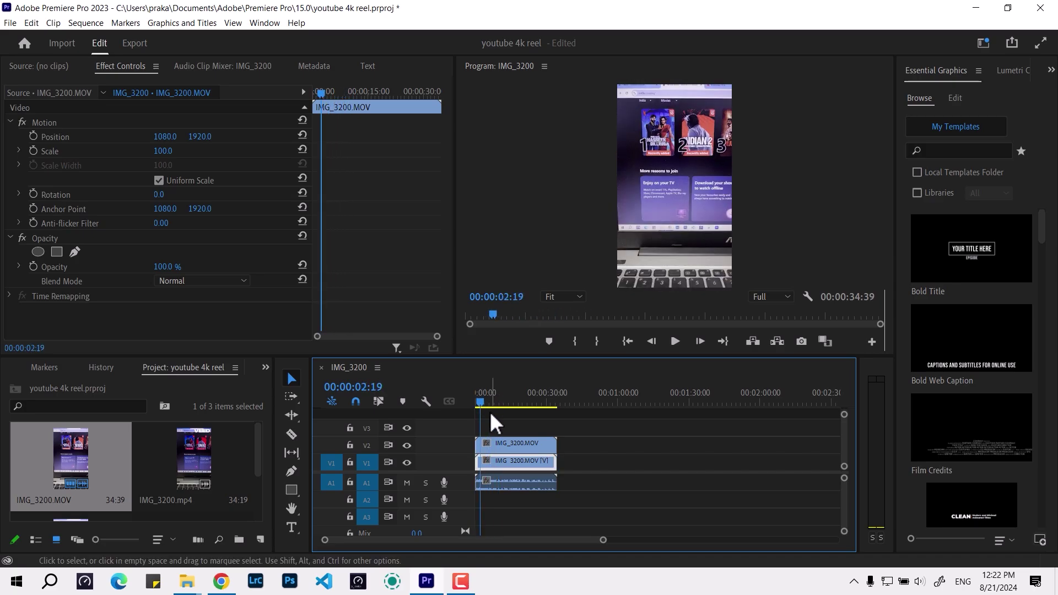
left_click(501, 441)
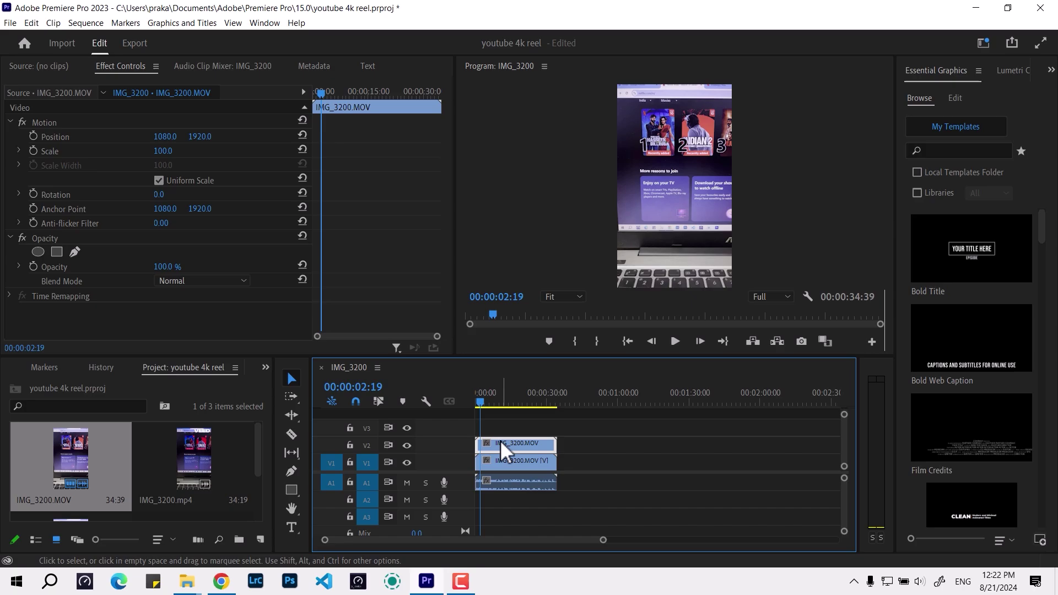
left_click(430, 444)
- Put IMG_3200.mp4 on V2, delete its audio, and apply Scale to Frame Size
left_click_drag(194, 458, 484, 447)
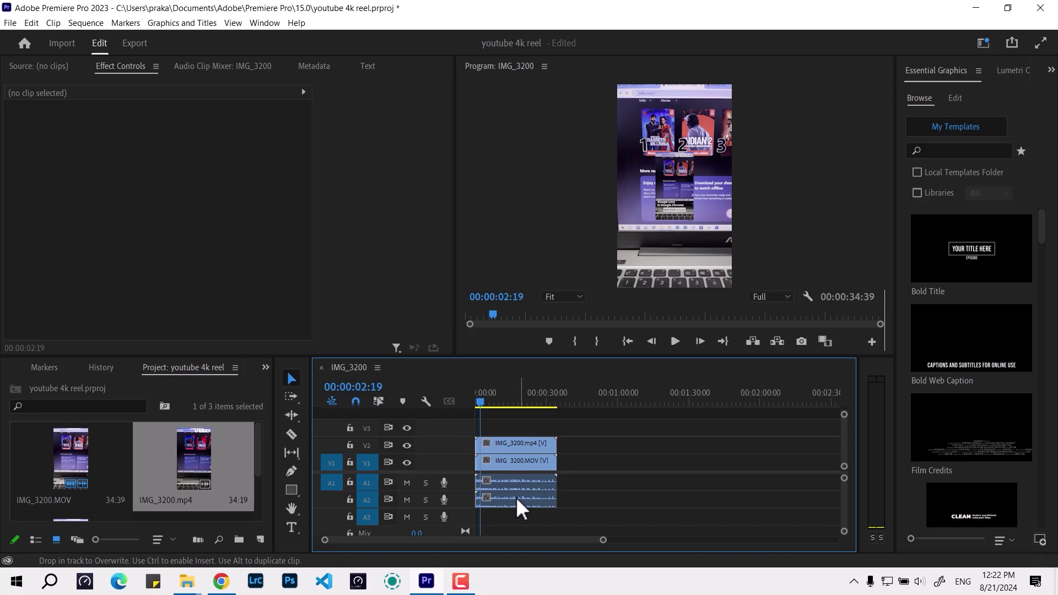
left_click(516, 497)
key("Delete")
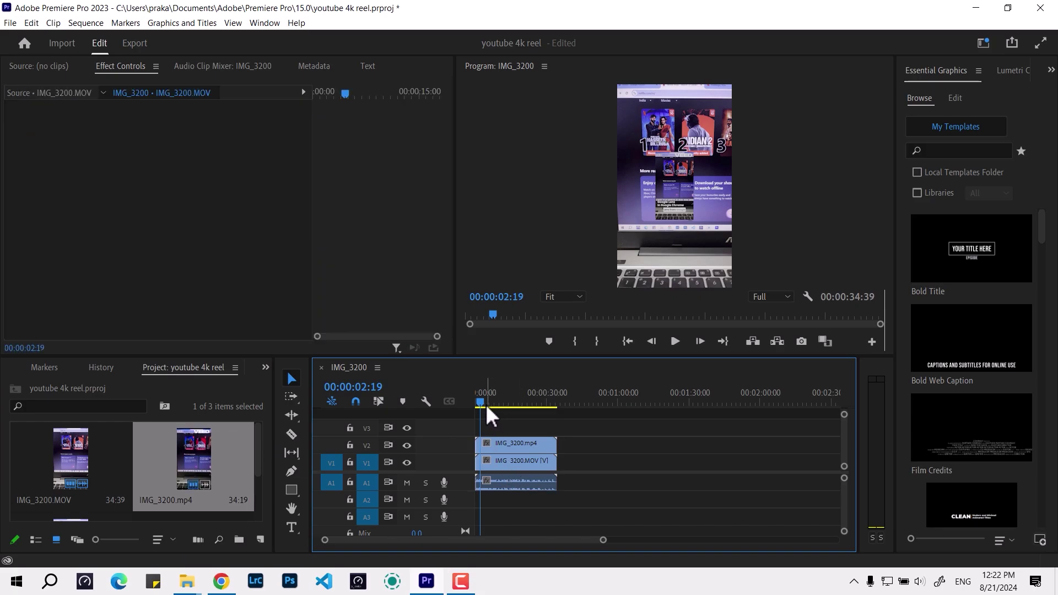
left_click_drag(494, 404, 500, 402)
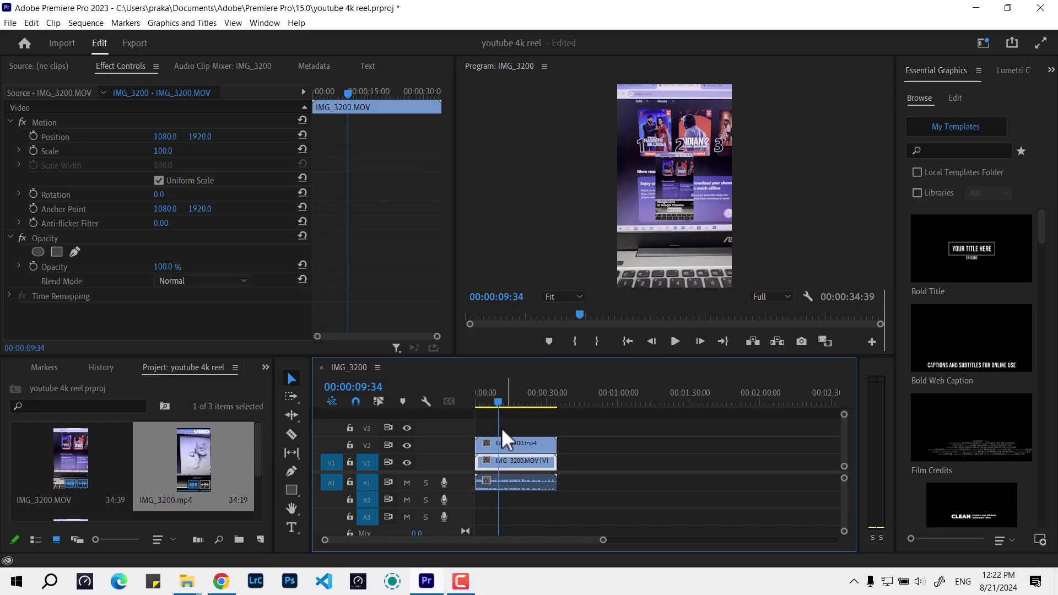
left_click(502, 447)
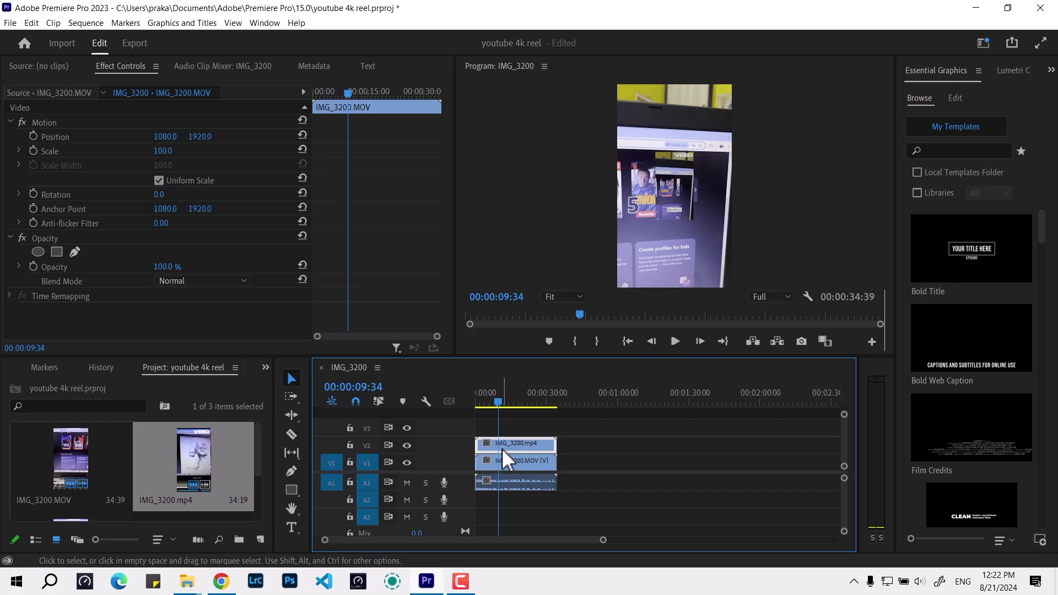
right_click(501, 449)
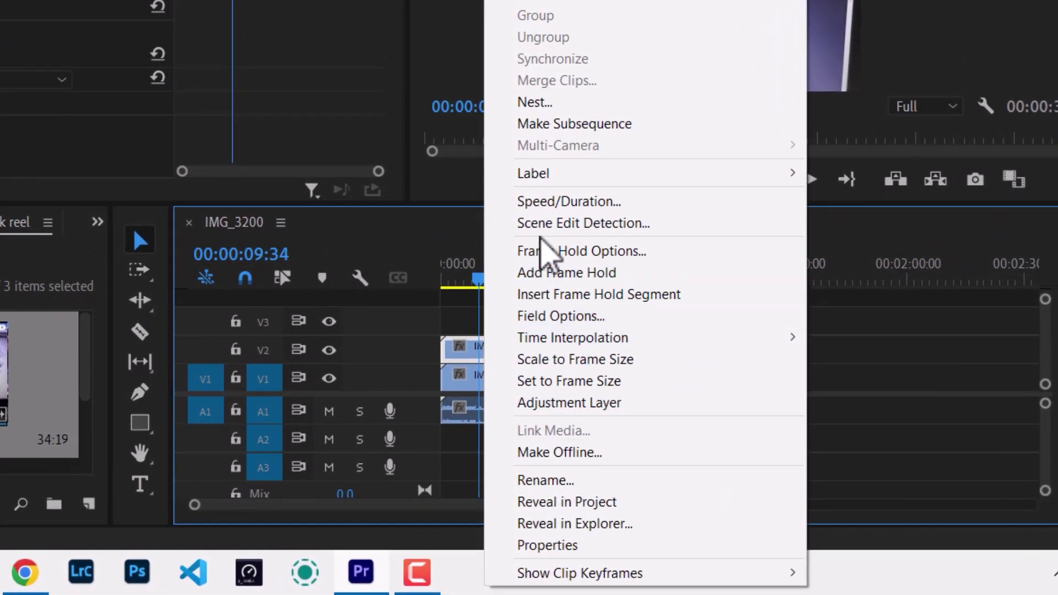
left_click(548, 368)
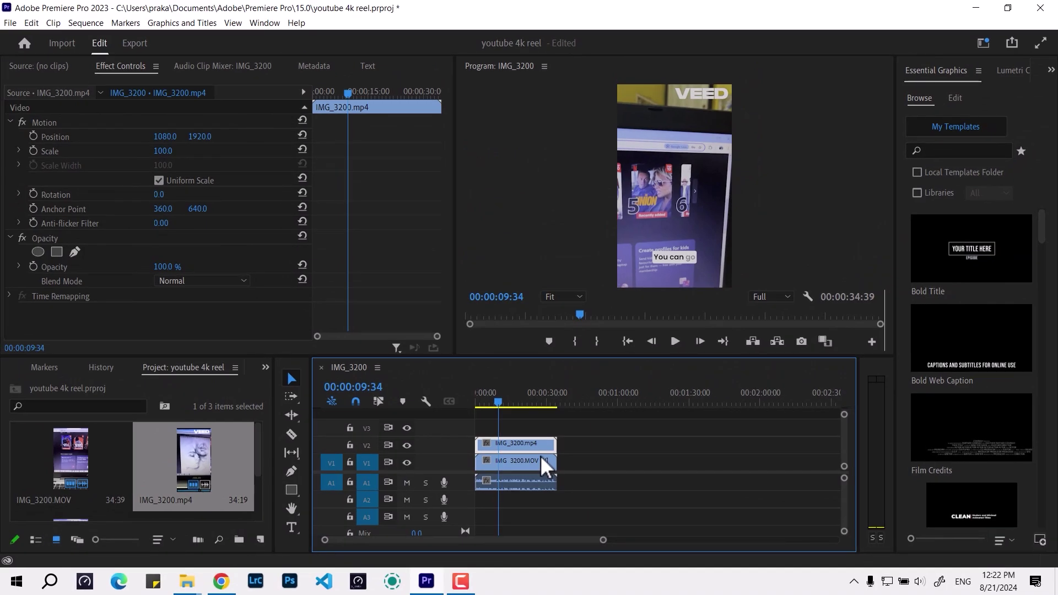
- Search 'crop' in the Effects panel and drop Crop onto the IMG_3200.mp4 clip on V2
left_click_drag(487, 407, 479, 407)
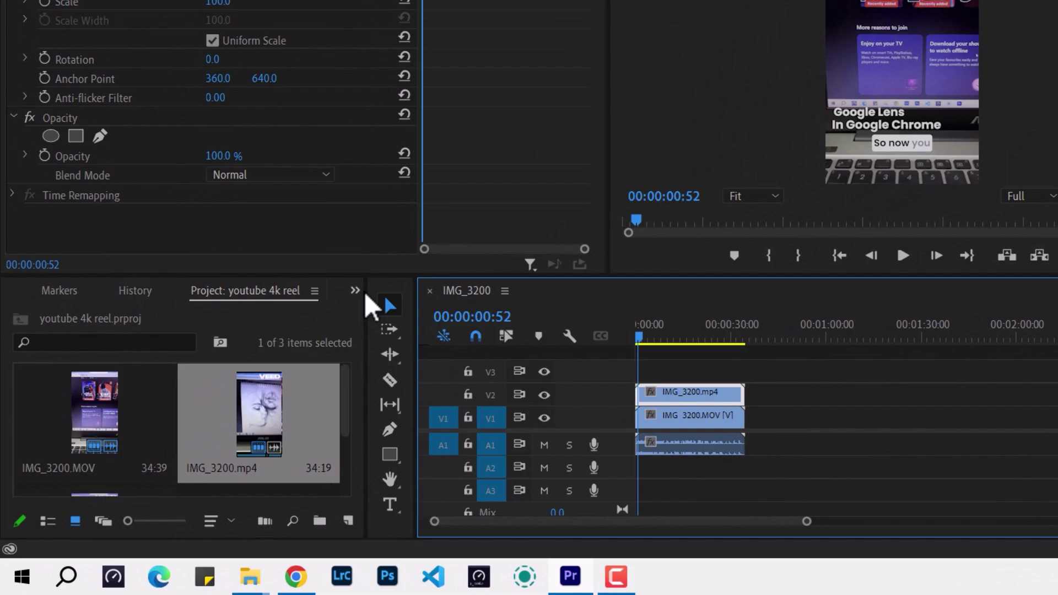
left_click(266, 367)
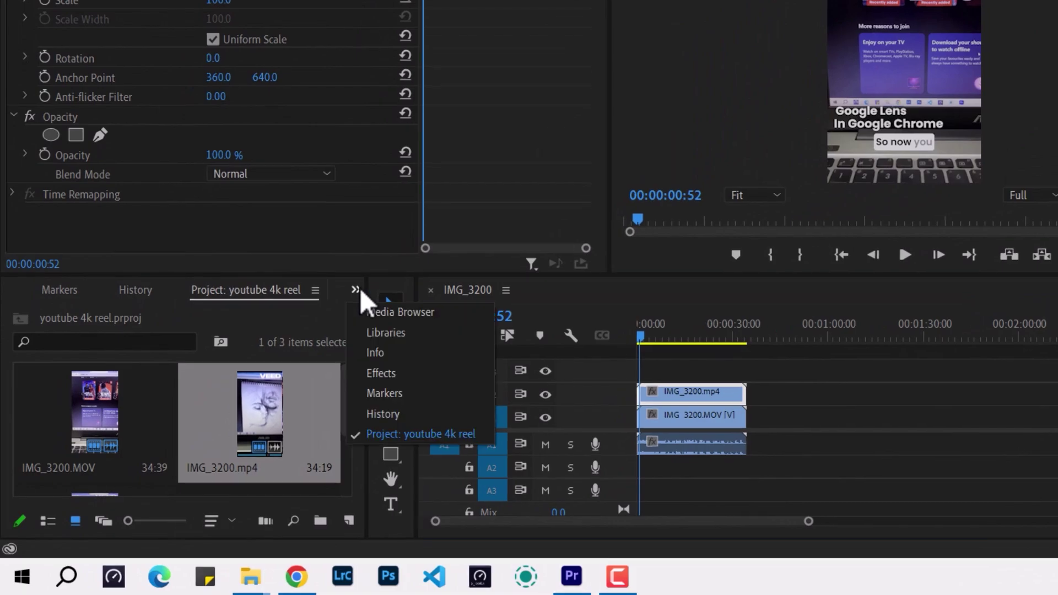
left_click(395, 377)
left_click(138, 312)
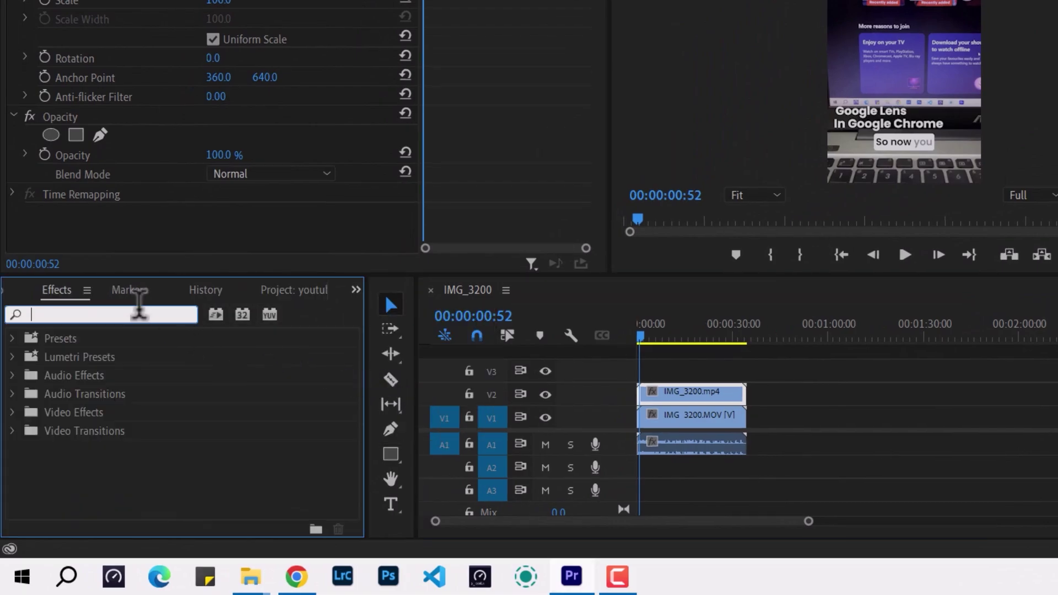
type("crop")
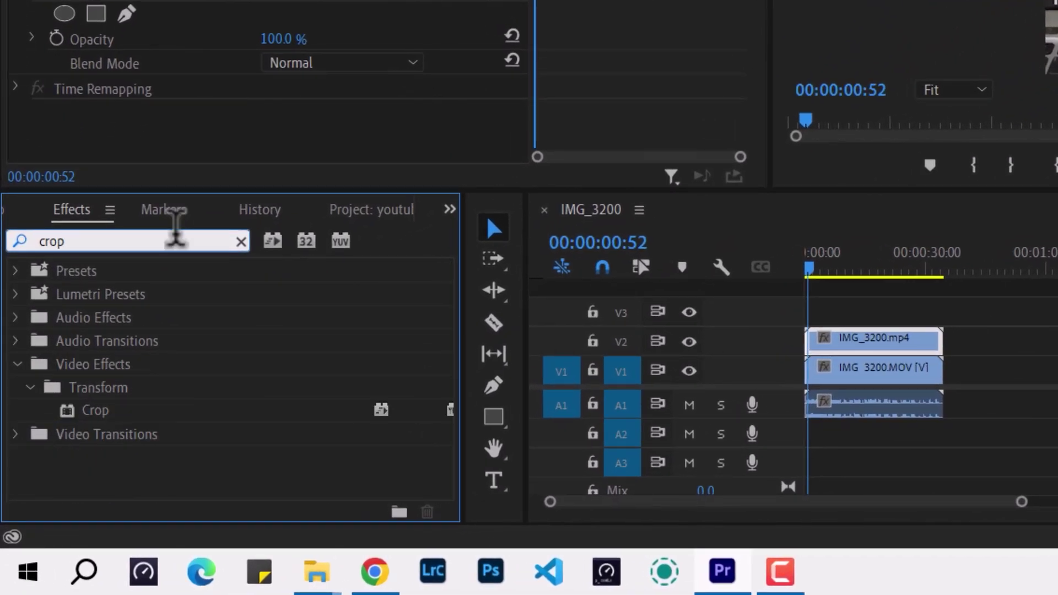
left_click_drag(77, 411, 857, 348)
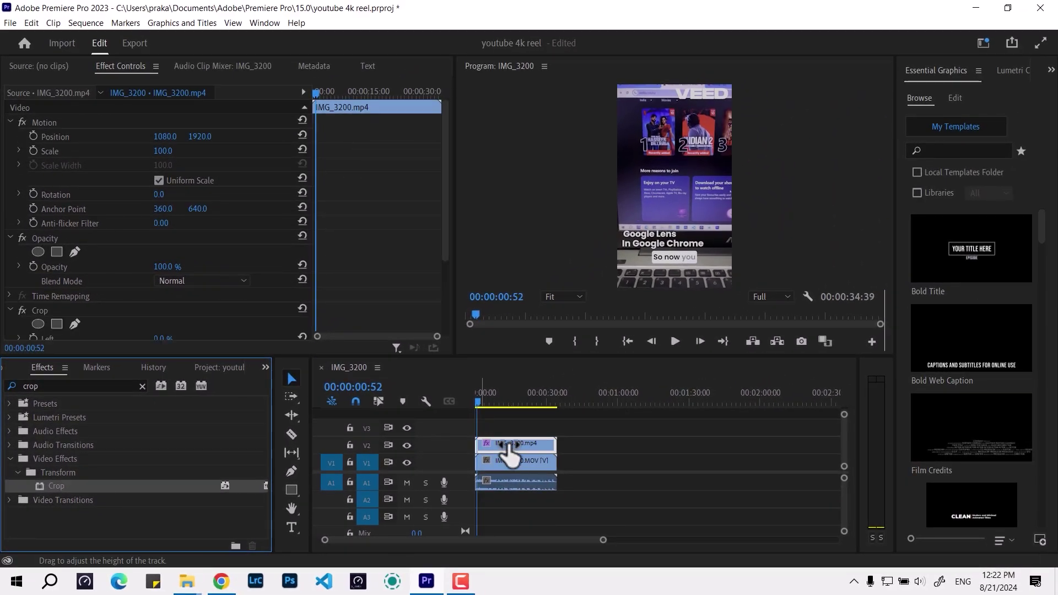
scroll(361, 224, "down", 4)
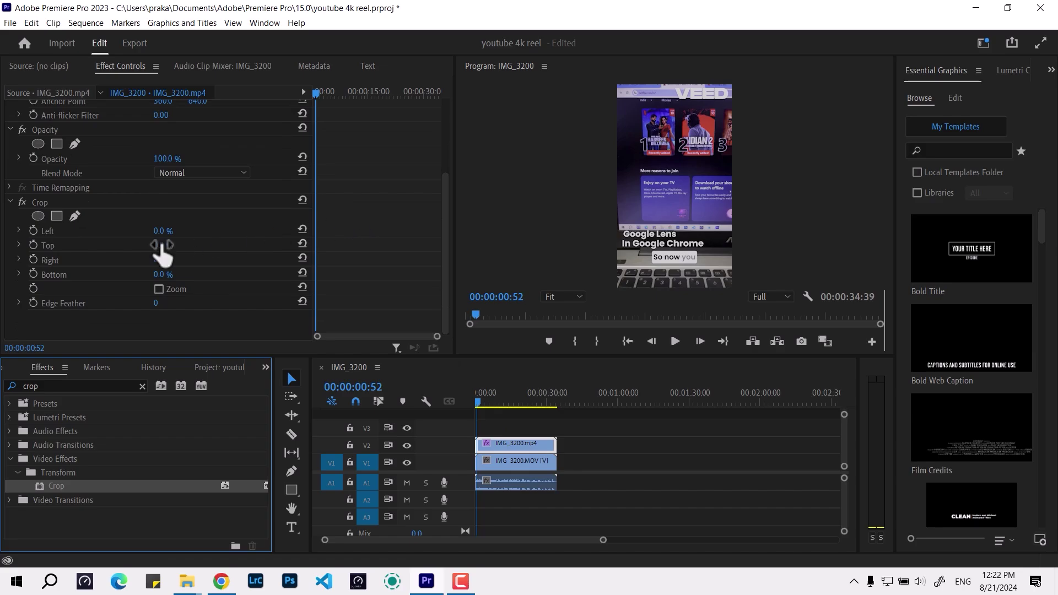
- Set the Crop effect to Top 71%, Left 3%, Right 3% and Bottom 5%
left_click_drag(161, 245, 239, 245)
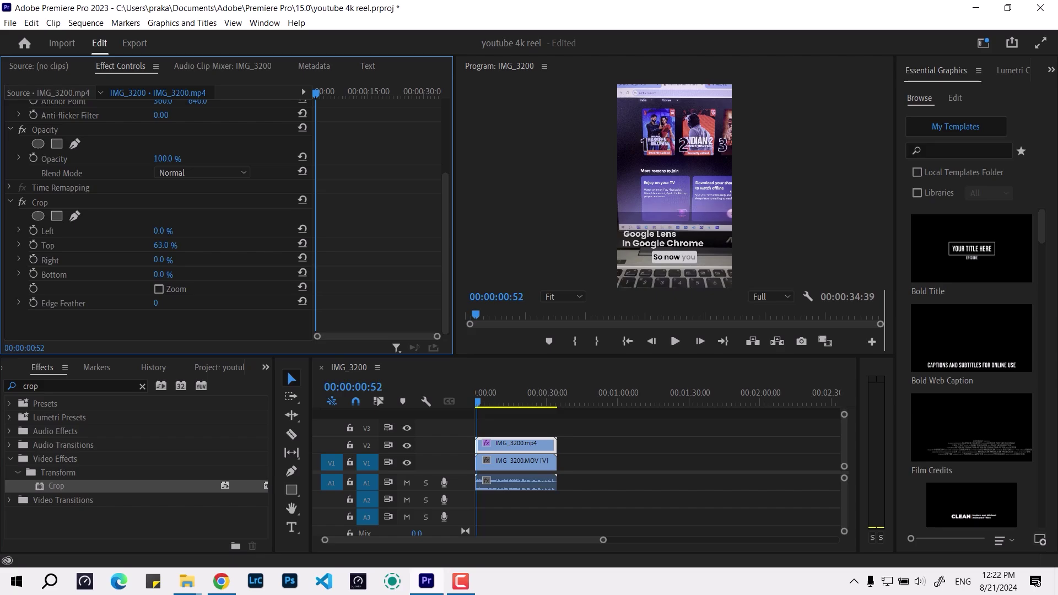
left_click_drag(239, 245, 252, 245)
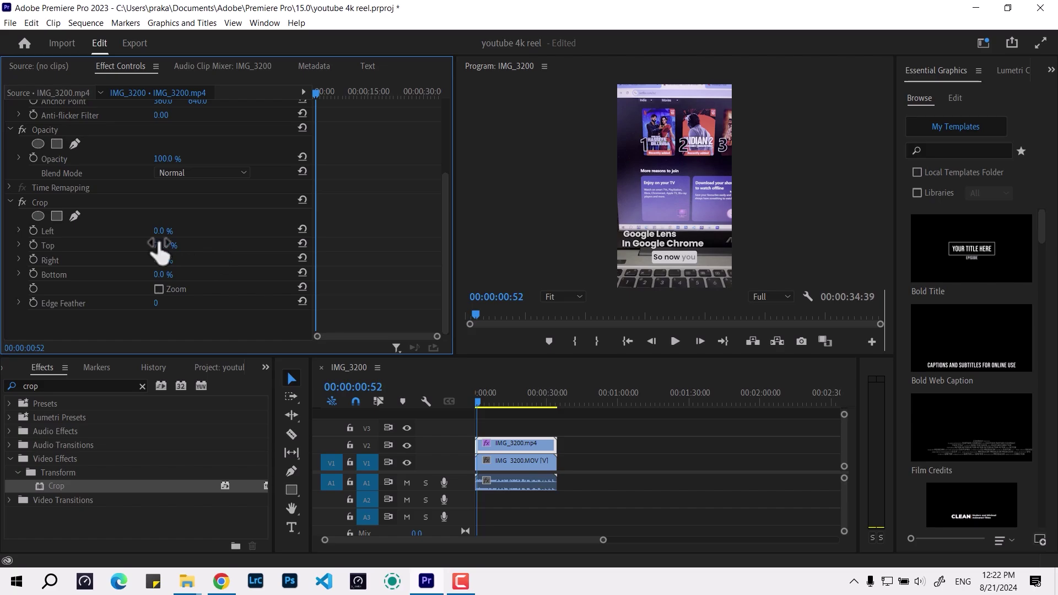
left_click_drag(163, 230, 168, 230)
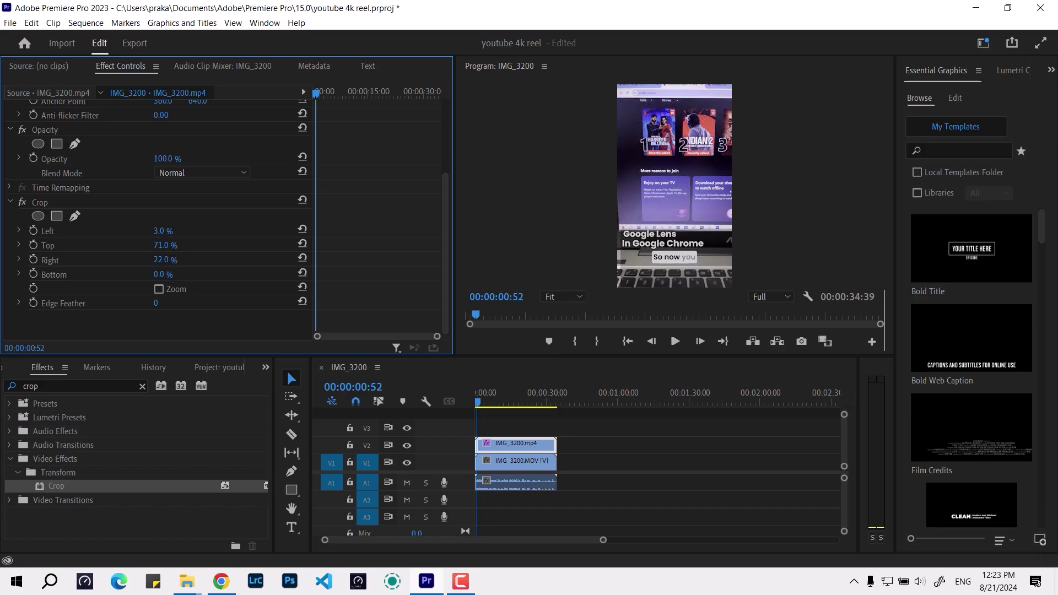
left_click_drag(164, 259, 162, 274)
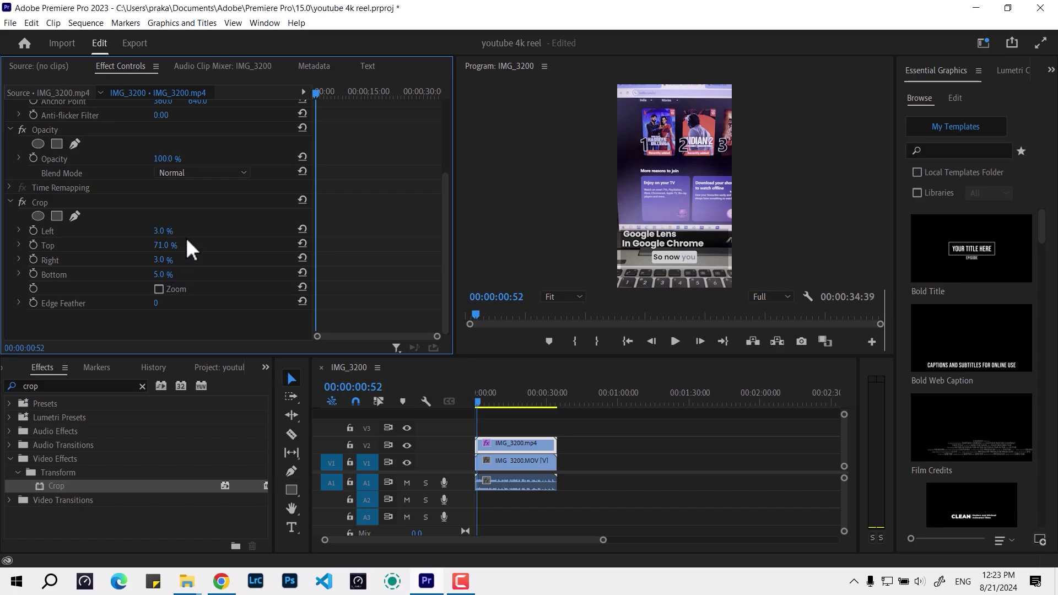
scroll(199, 229, "up", 1)
scroll(199, 228, "up", 2)
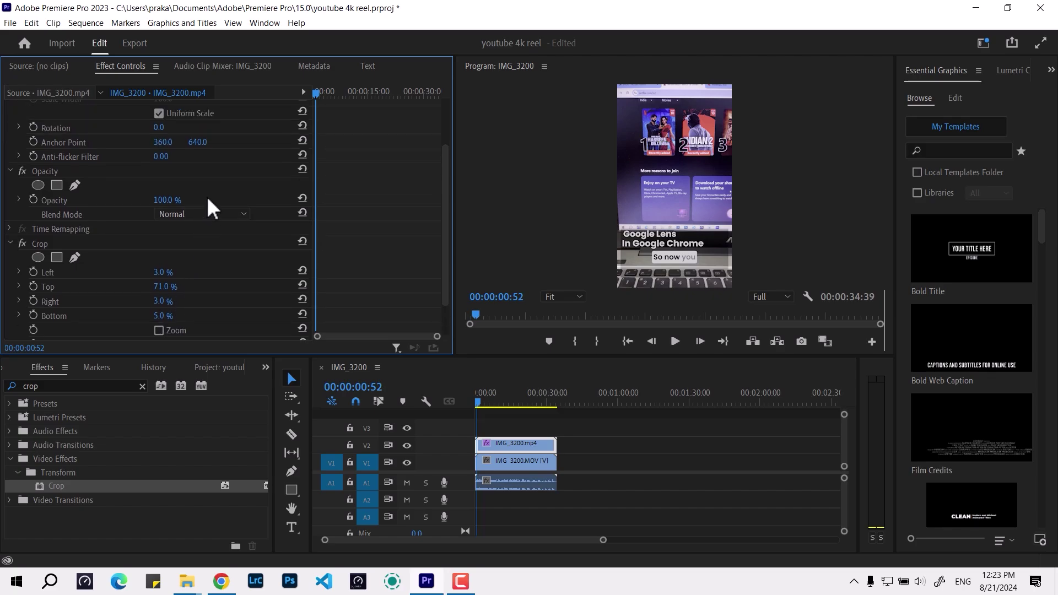
scroll(209, 210, "up", 2)
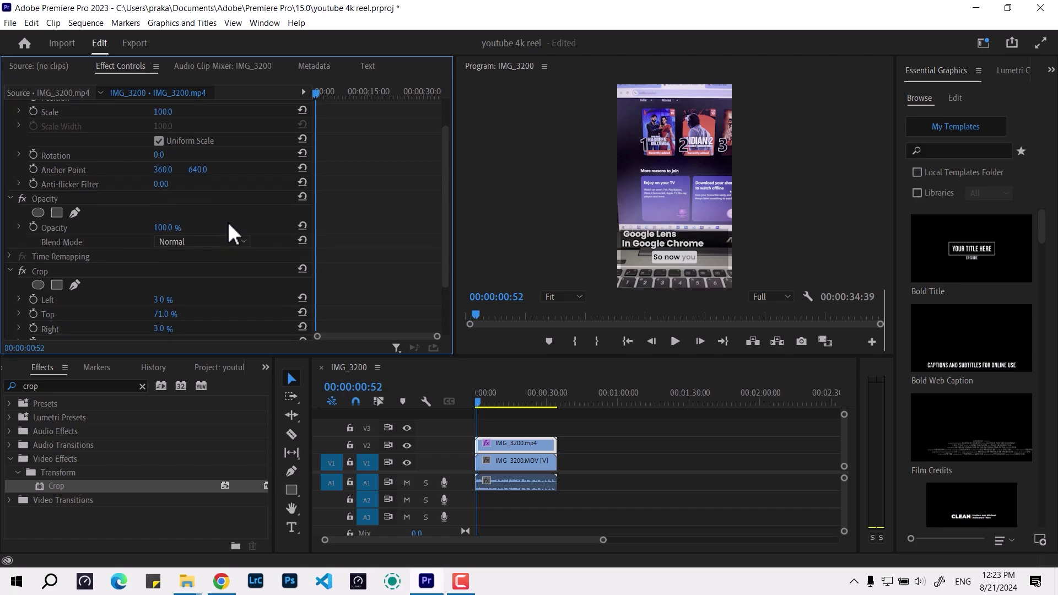
scroll(230, 231, "down", 5)
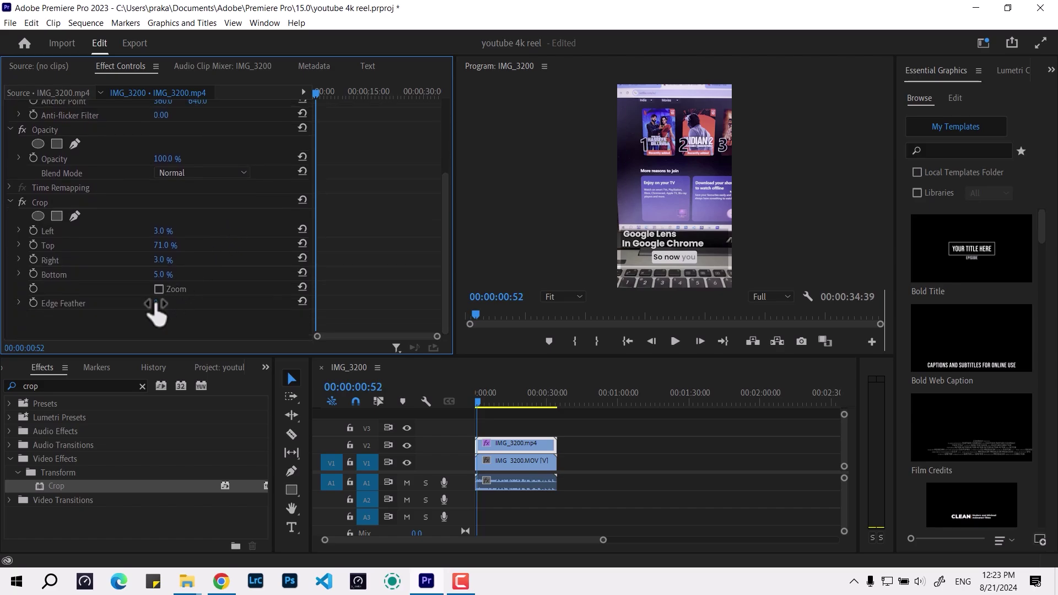
- Raise Crop Edge Feather to 313 and return the playhead to the start
left_click_drag(158, 303, 175, 303)
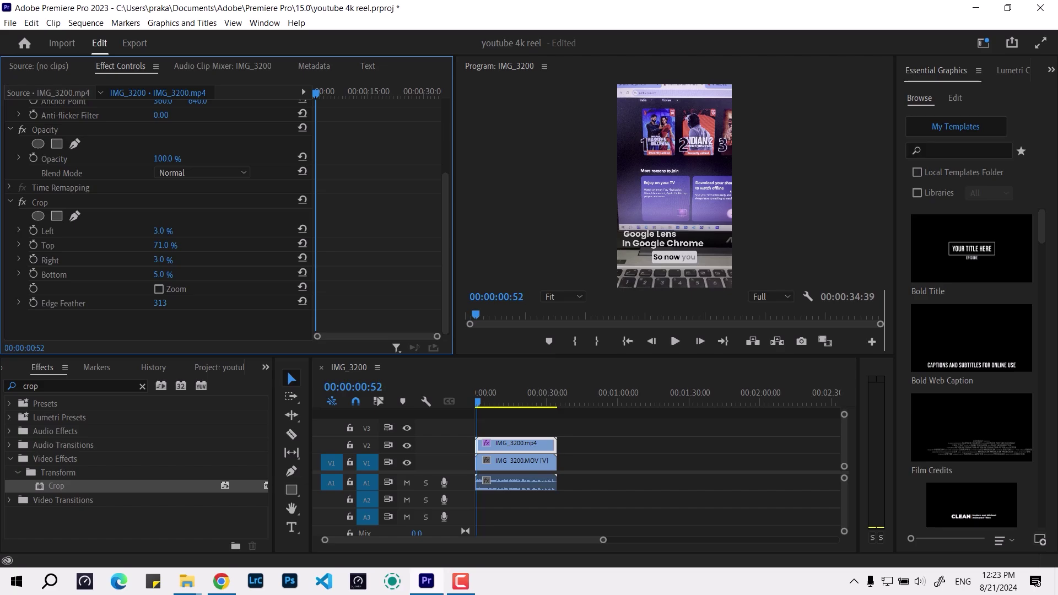
left_click(477, 407)
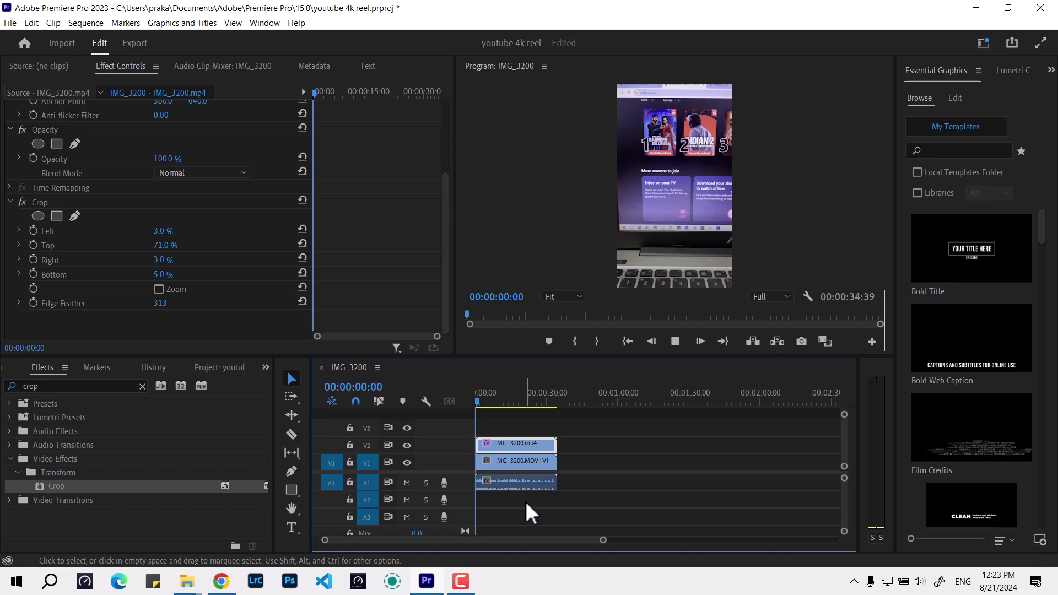
- Play the IMG_3200 sequence from the start to preview the feathered caption strip
key("space")
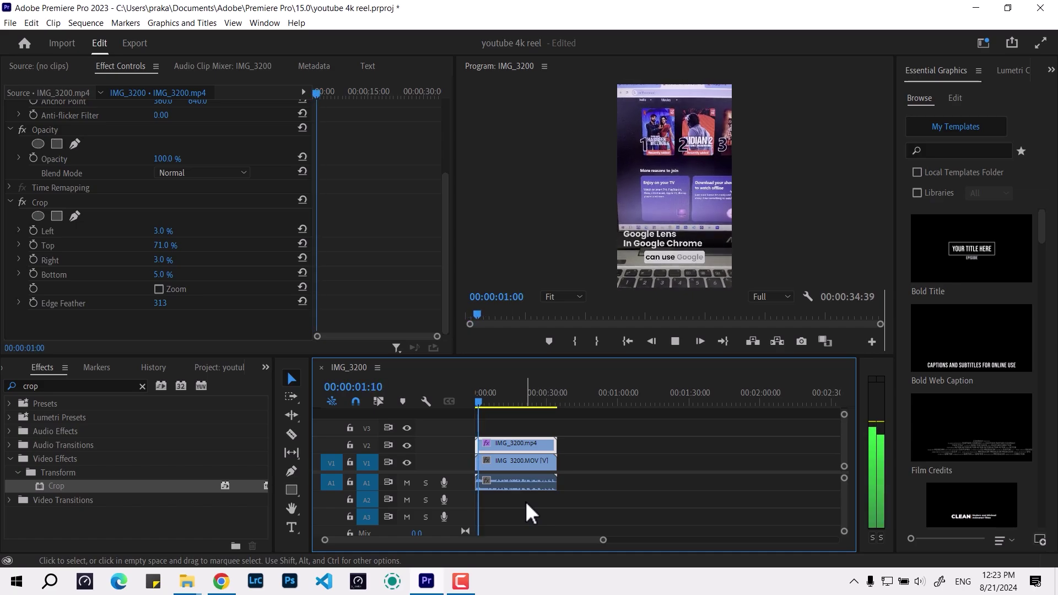